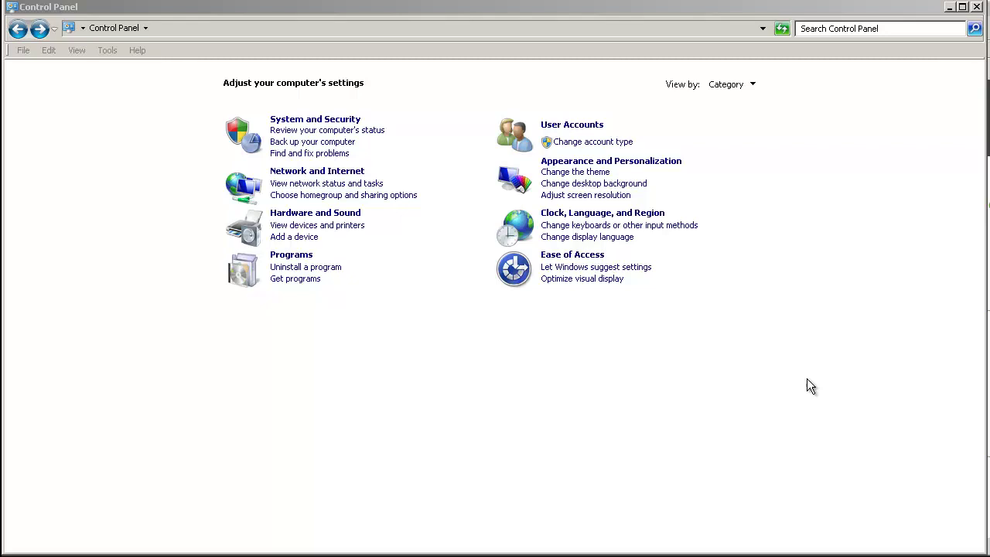
Go through System and Security to System and review the computer's specifications, including 64.0 GB RAM
click(300, 121)
click(230, 153)
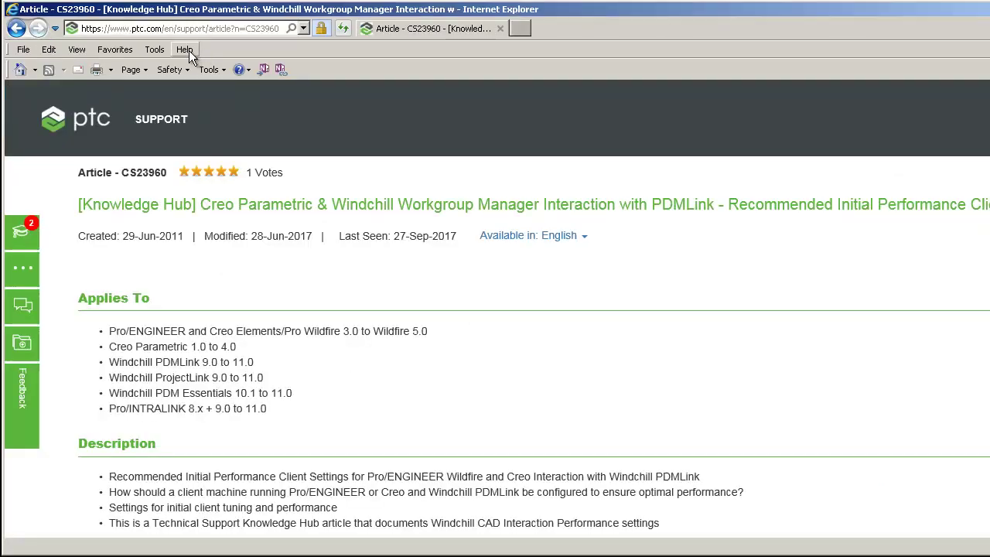
Check the installed Internet Explorer version (11.0.9600.18762) through Help > About
click(186, 51)
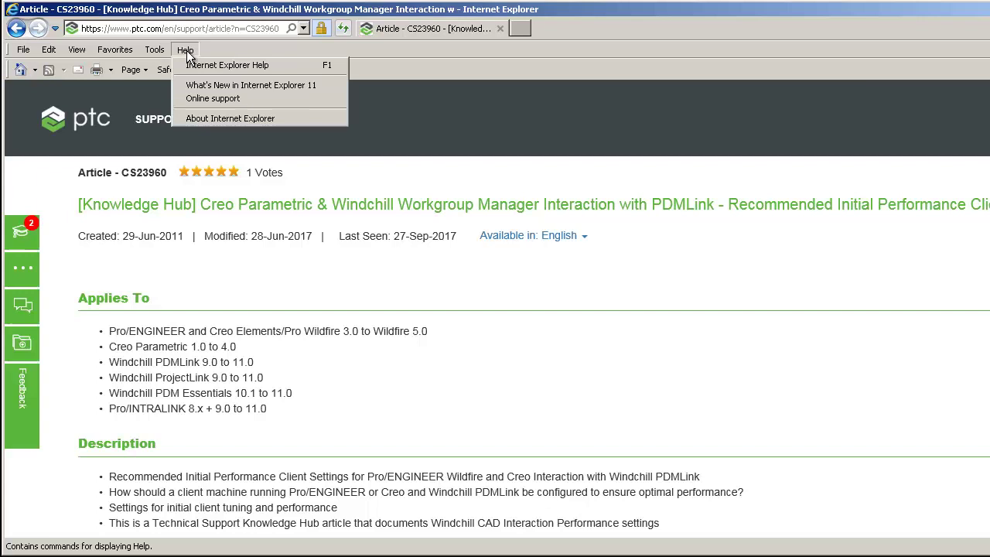
click(200, 119)
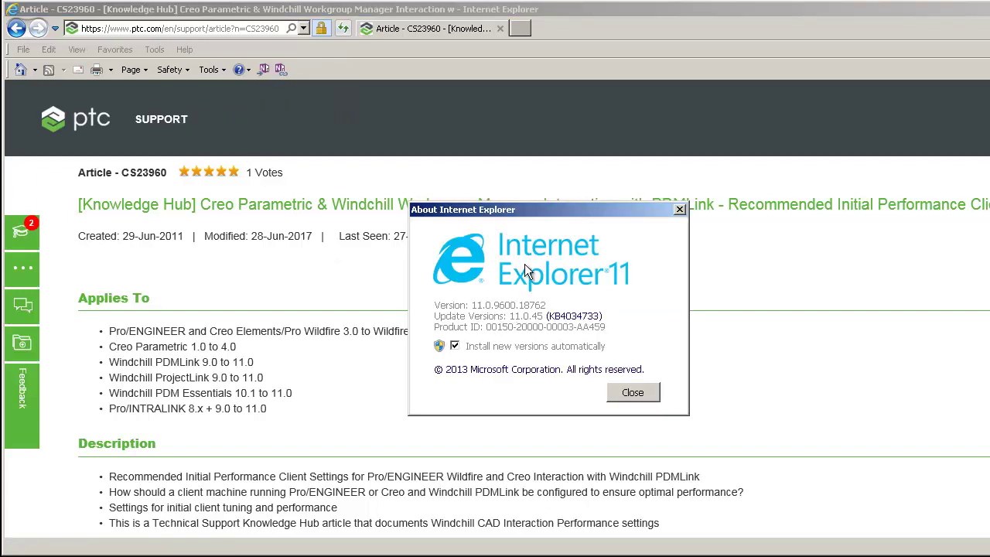
Close the About dialog and highlight the table's OS 32 or 64-bit and windows_browser_type headings
click(639, 394)
scroll(148, 199, down, 3)
scroll(159, 207, down, 3)
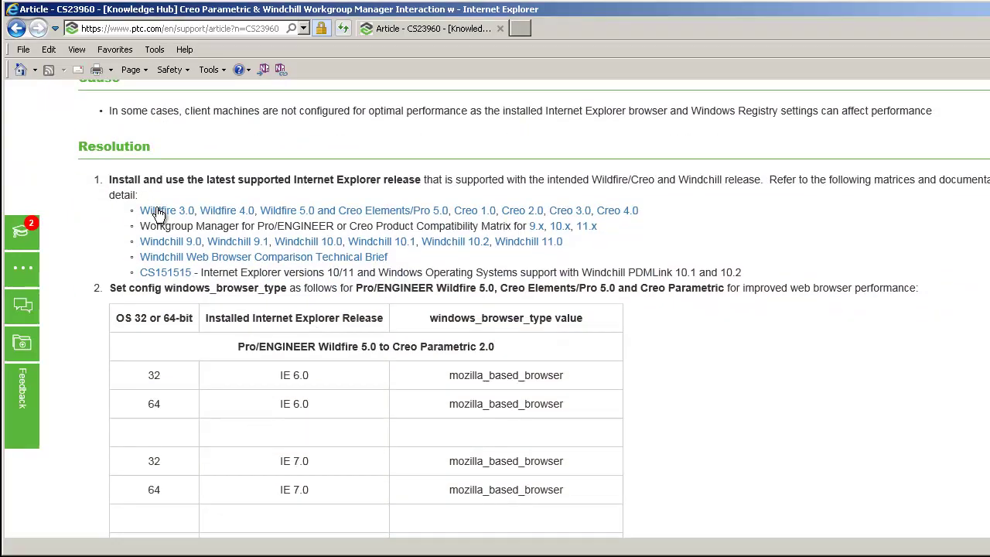
drag(118, 250, 360, 263)
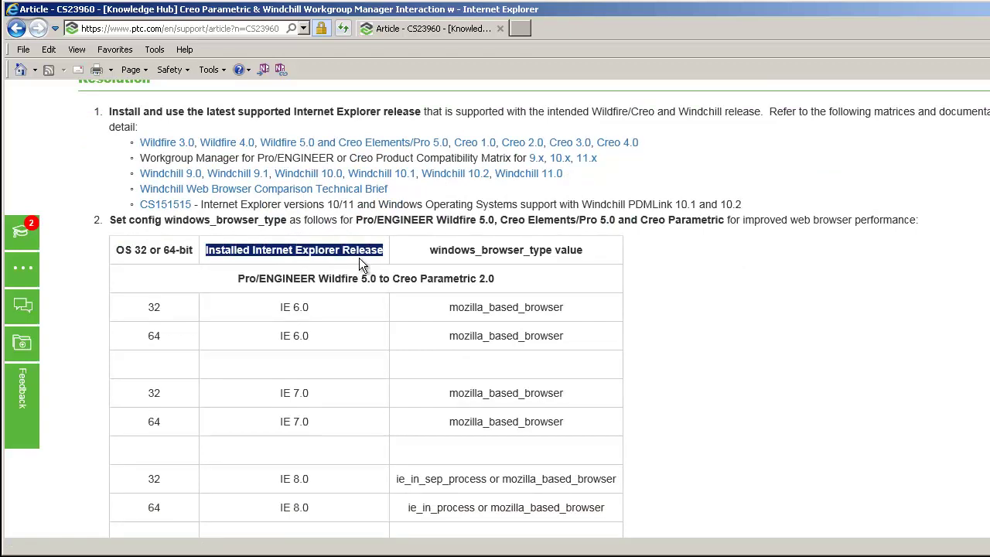
drag(429, 249, 574, 250)
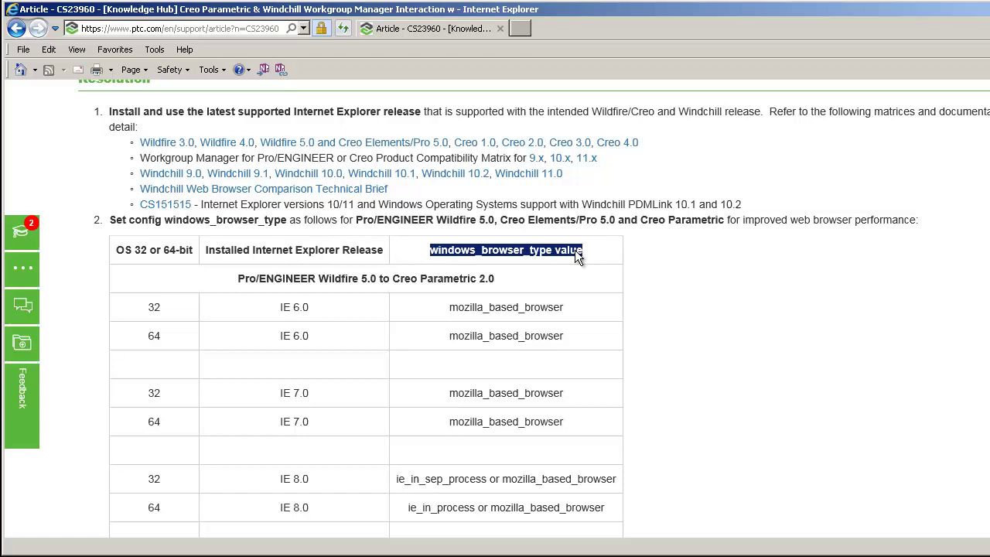
Highlight the Creo 4.0 row's 64-bit, IE 11.0 and recommended windows_browser_type values
scroll(626, 351, down, 7)
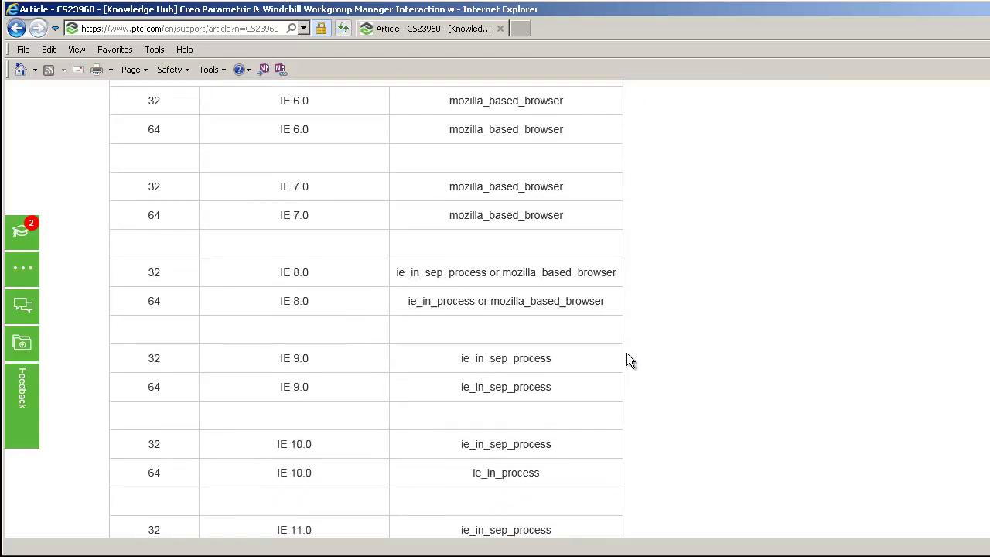
scroll(626, 358, down, 3)
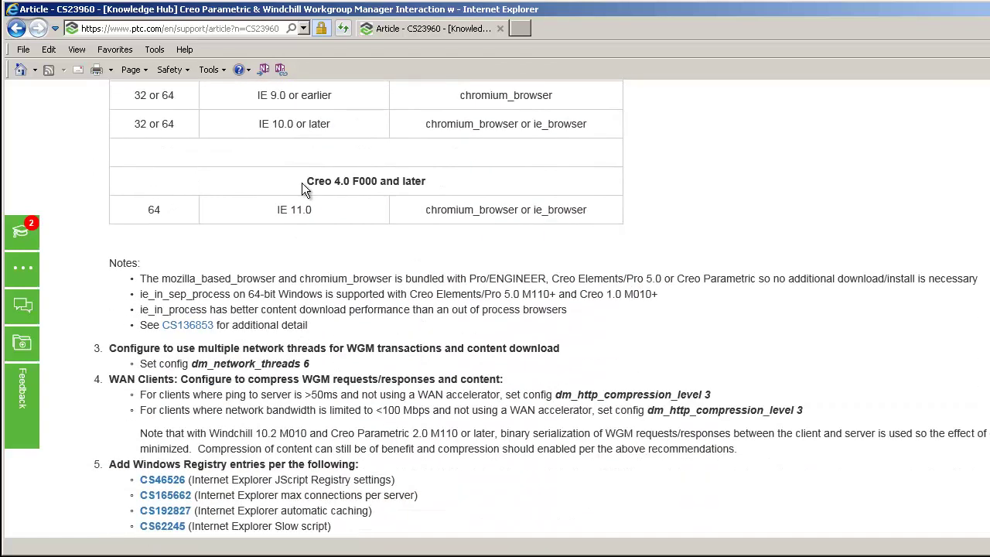
drag(304, 182, 350, 184)
drag(149, 214, 165, 218)
drag(273, 212, 300, 220)
drag(428, 213, 573, 217)
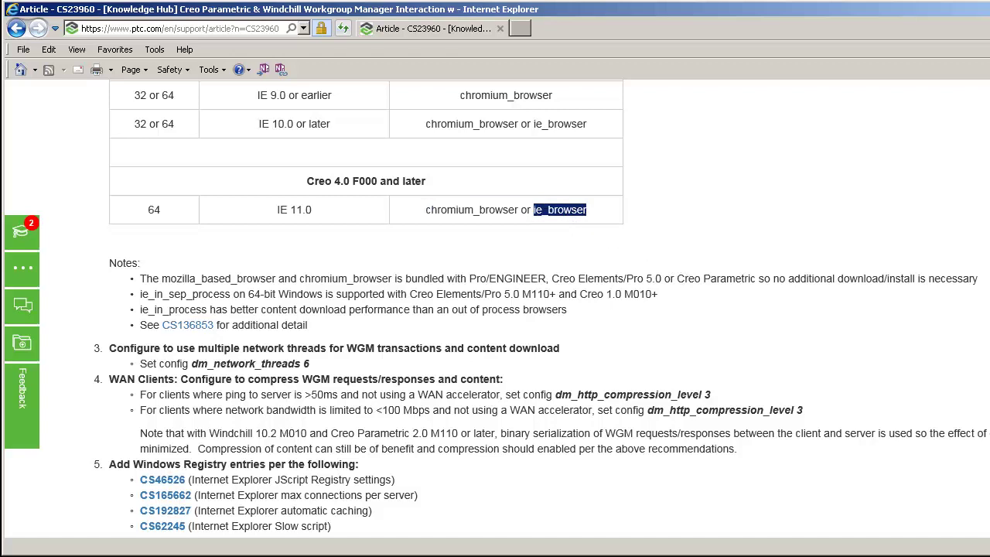
In Creo's Configuration Editor, add the windows_browser_type option with value ie_browser
key(alt+Tab)
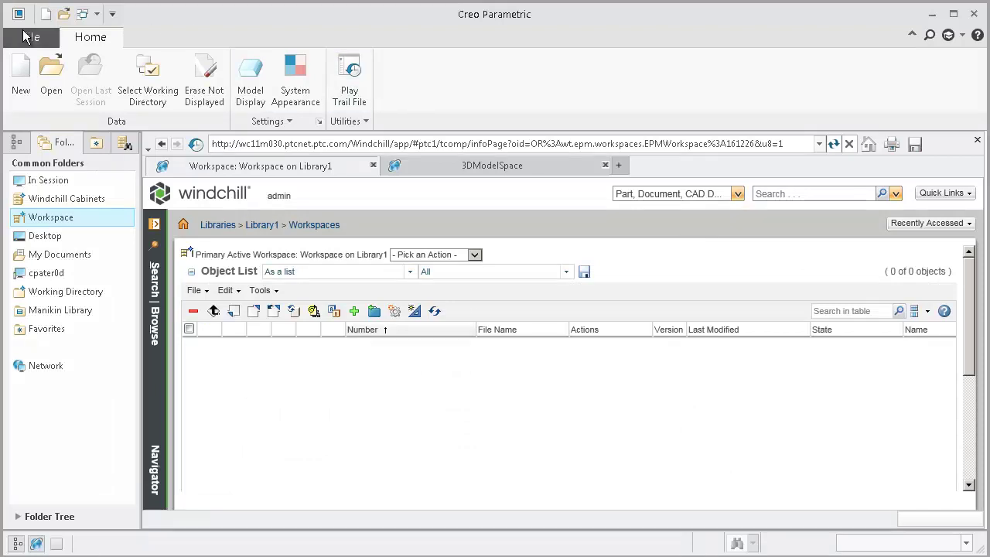
click(27, 37)
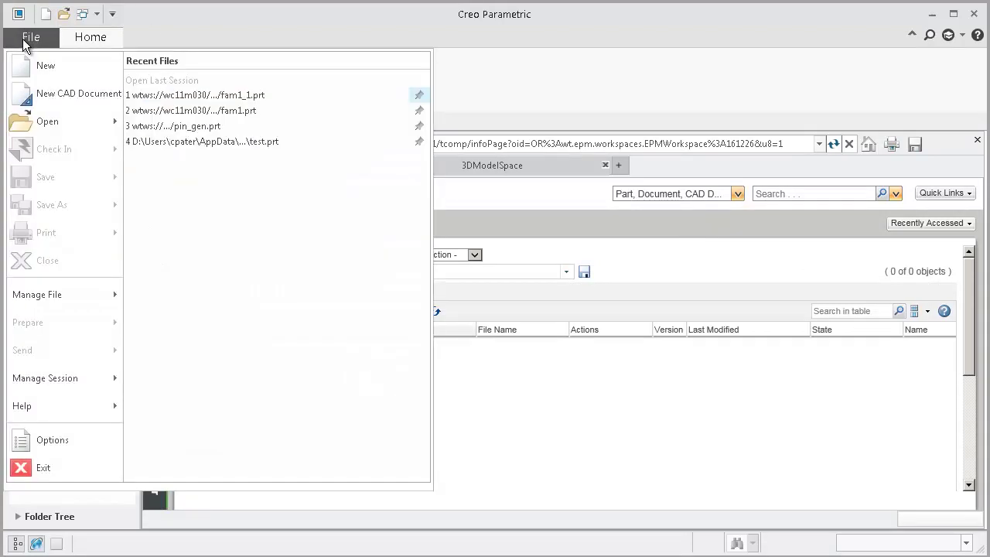
click(53, 440)
click(154, 327)
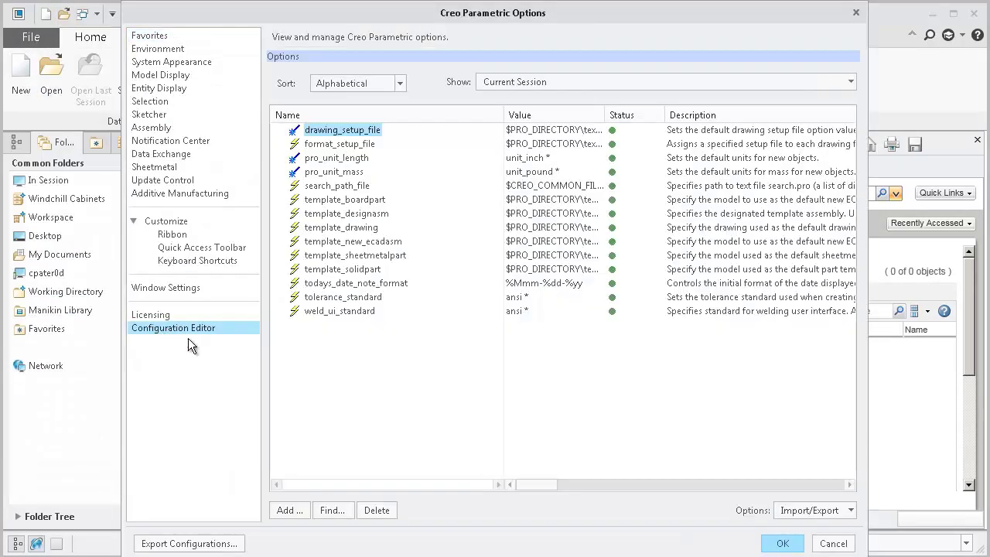
click(298, 511)
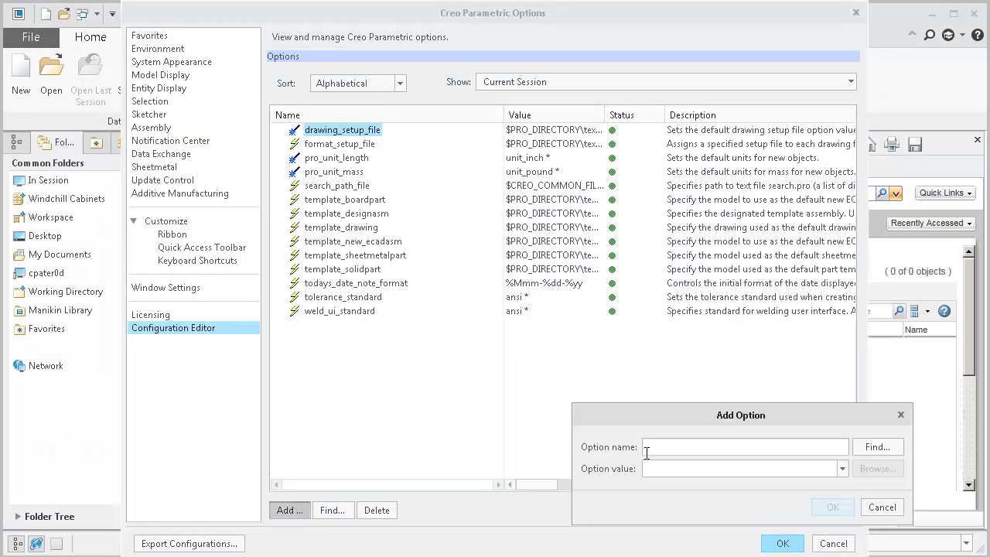
text(windows_browser_type)
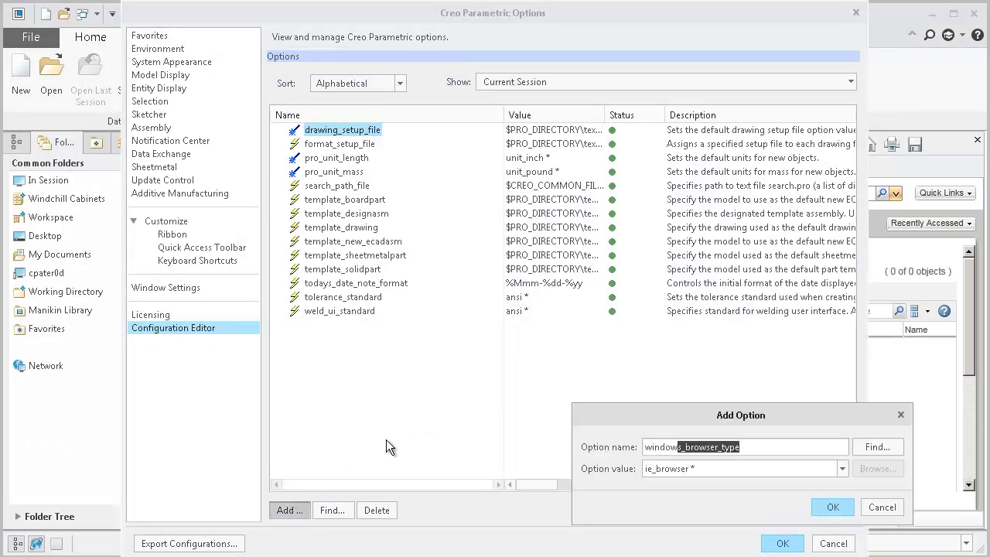
key(Tab)
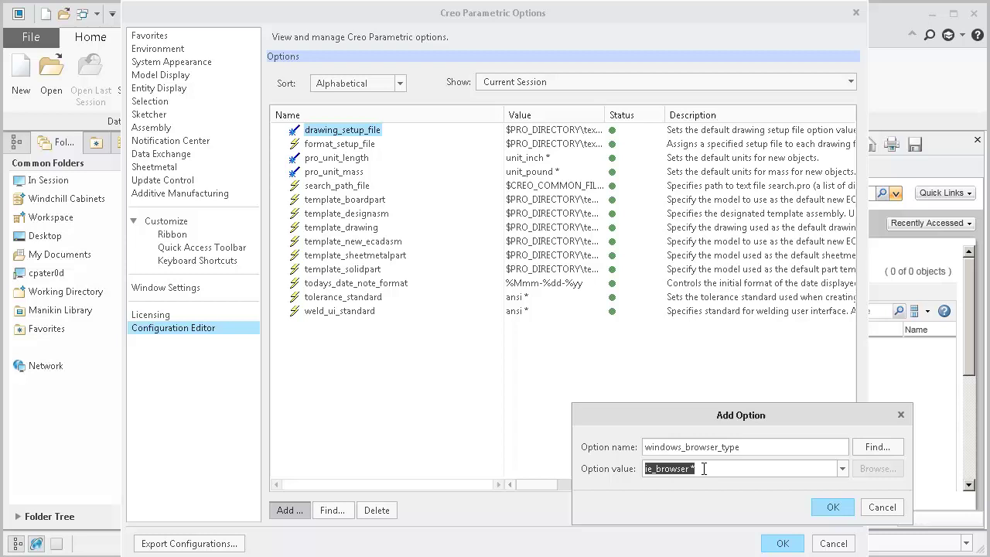
click(843, 469)
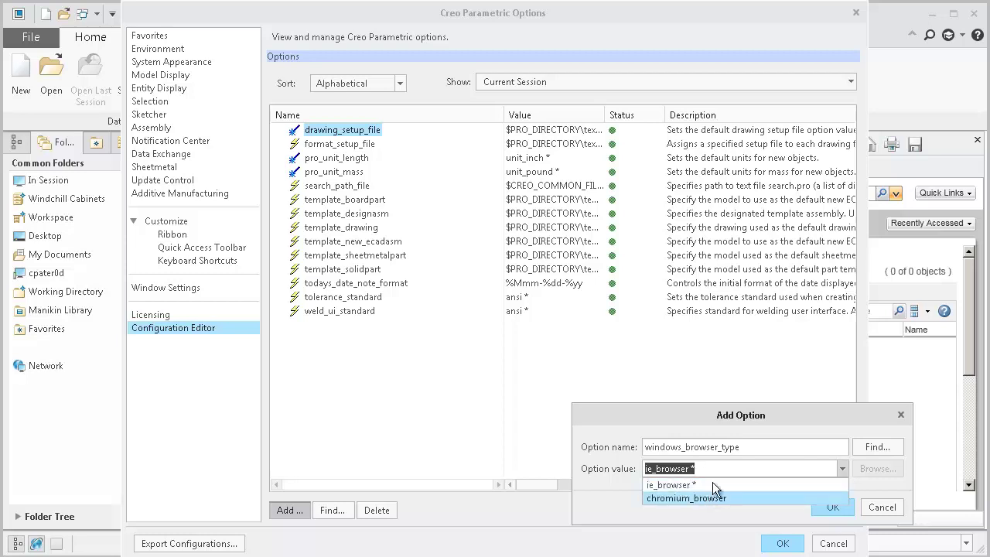
click(737, 468)
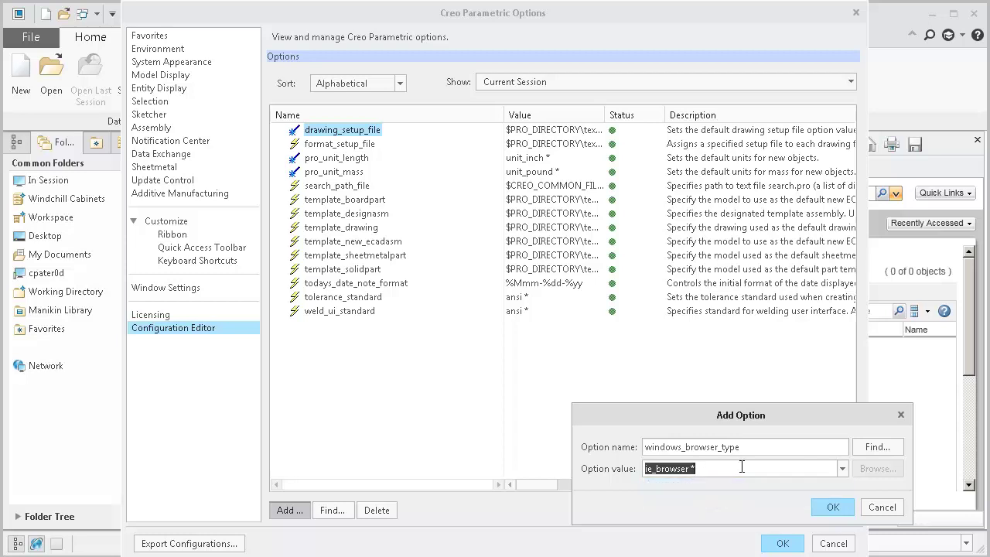
click(826, 508)
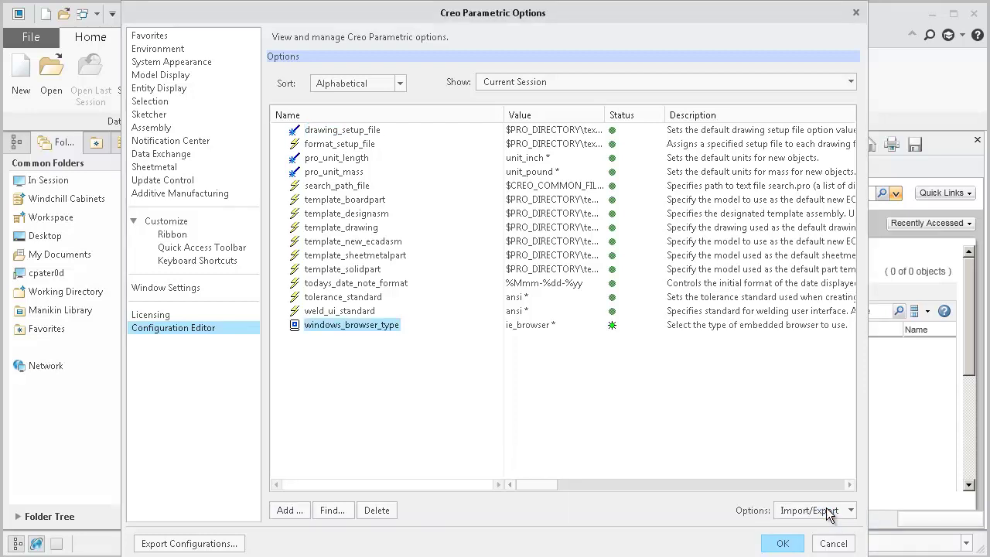
Add the dm_network_threads configuration option with value 6
click(288, 512)
text(dm_)
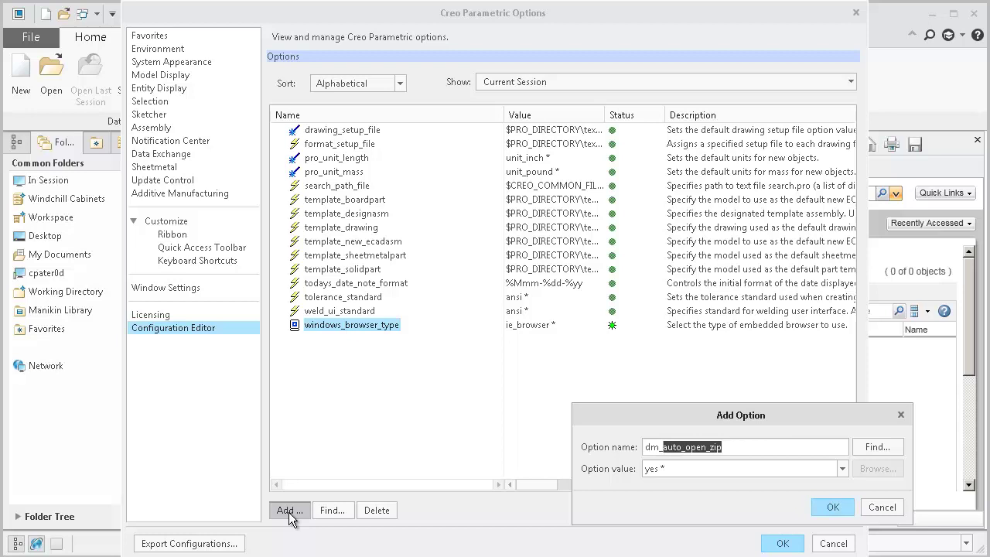
text(network_thre)
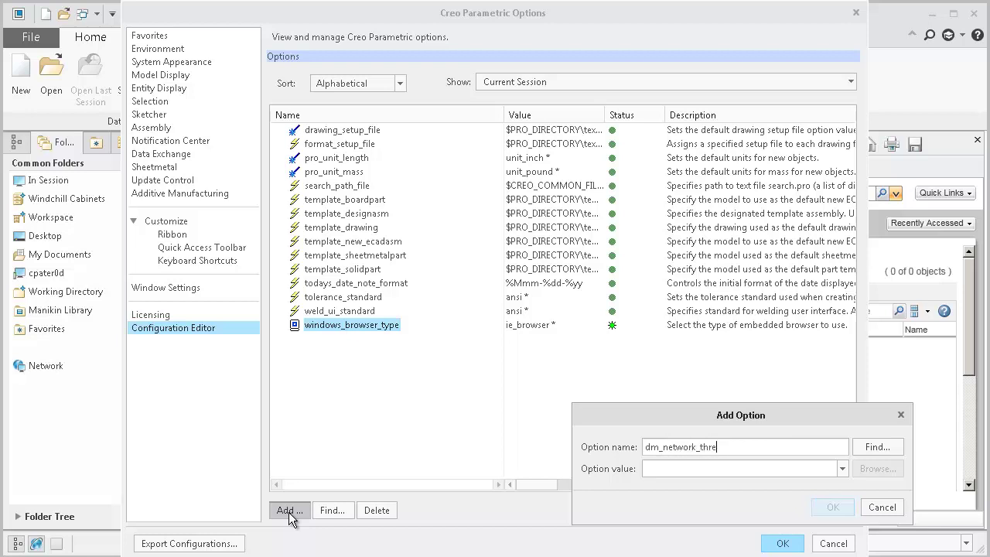
text(ads)
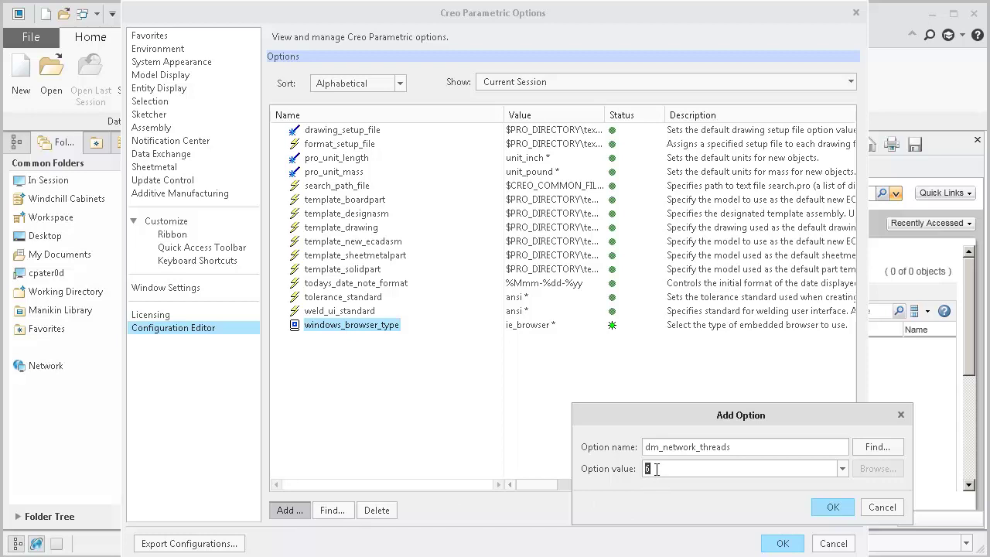
click(830, 506)
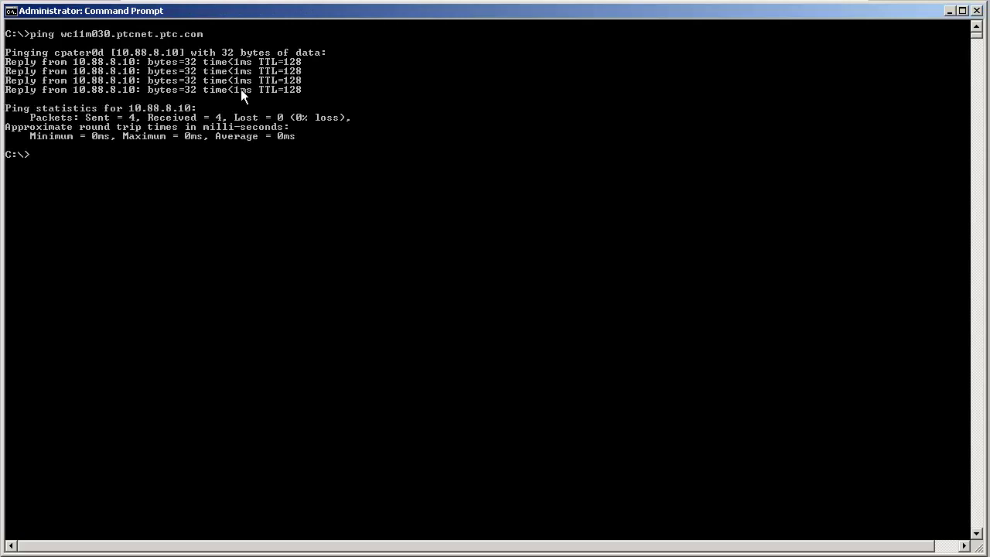
Begin adding dm_http_compression_level in the Add Option dialog and view its value list, still 0
click(950, 11)
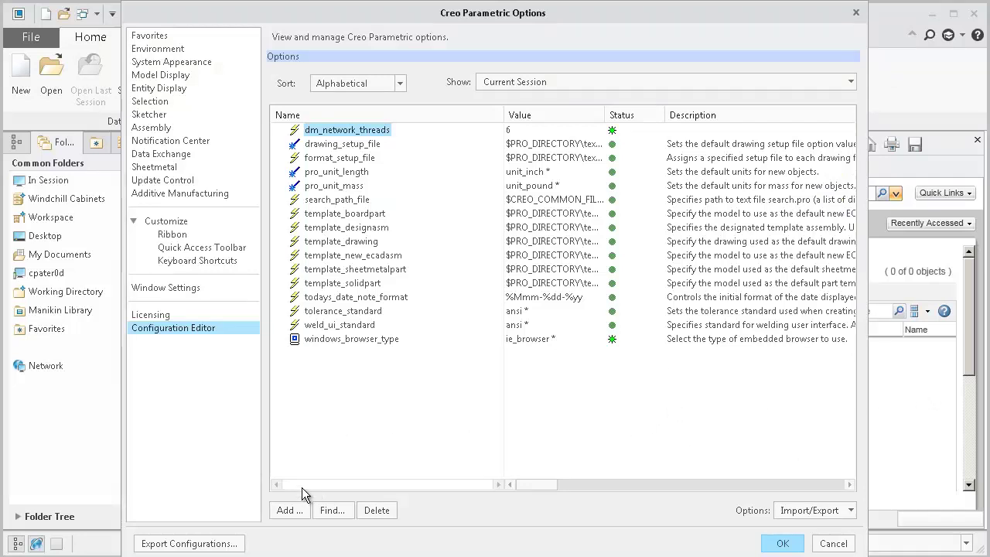
click(281, 513)
text(dm_http_compression_level)
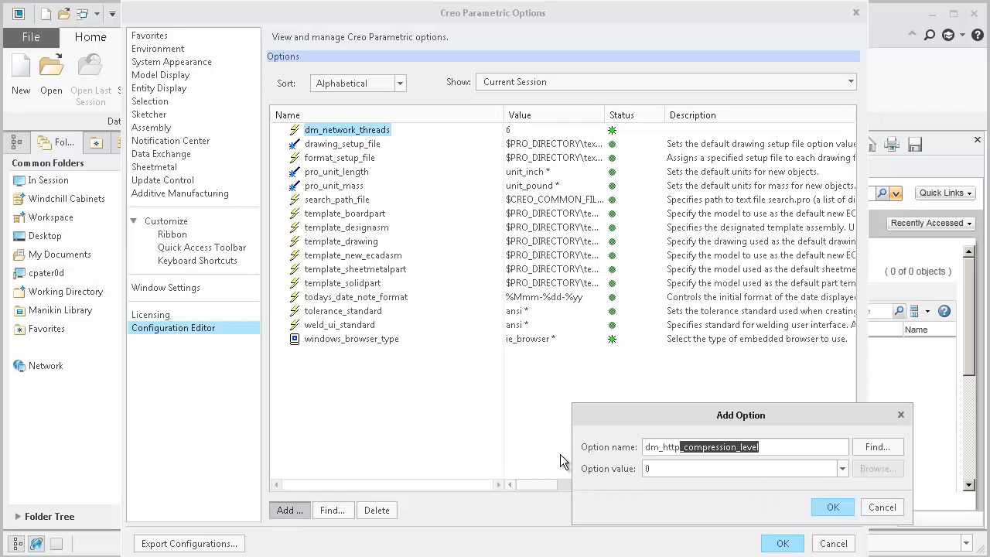
click(676, 470)
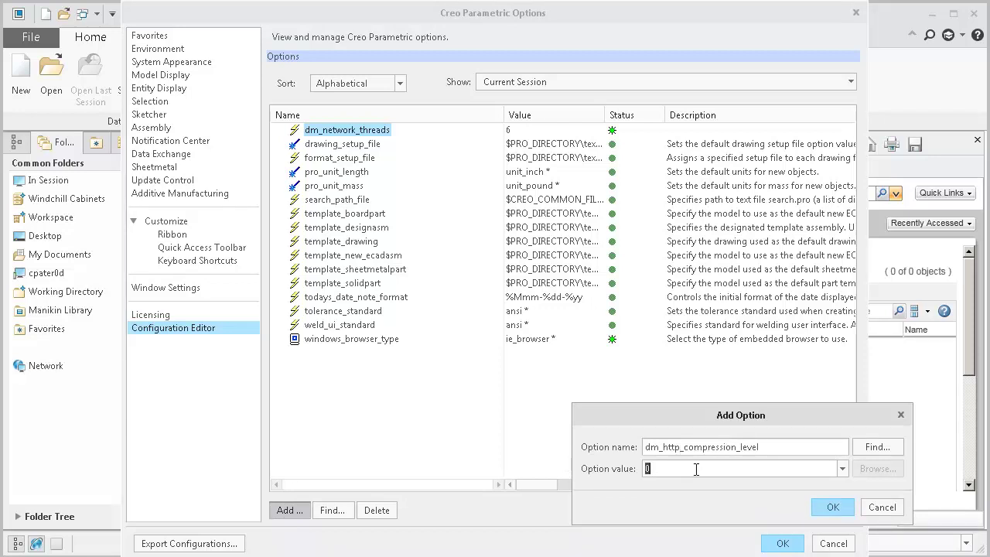
click(842, 470)
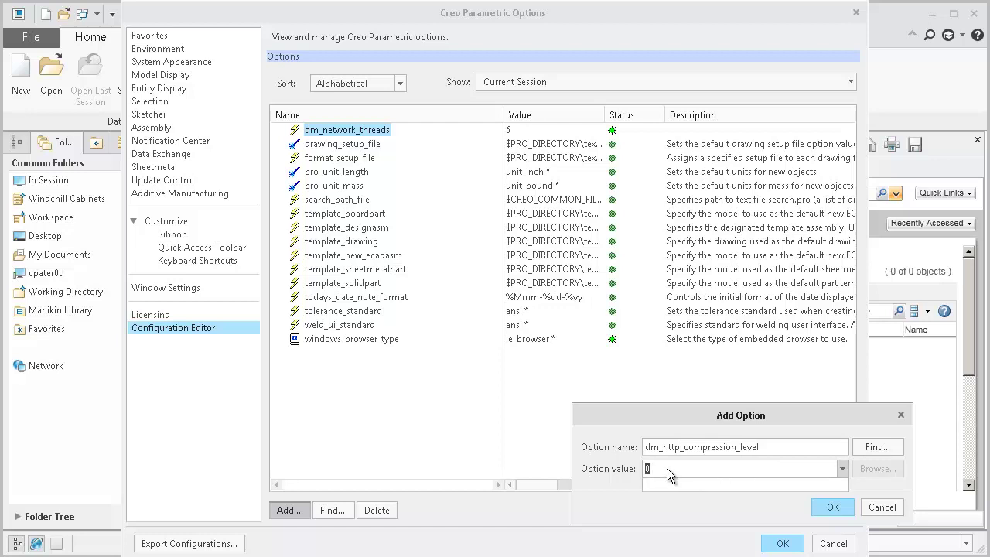
Cancel the compression-level entry, then save the configuration options to config.pro
click(882, 509)
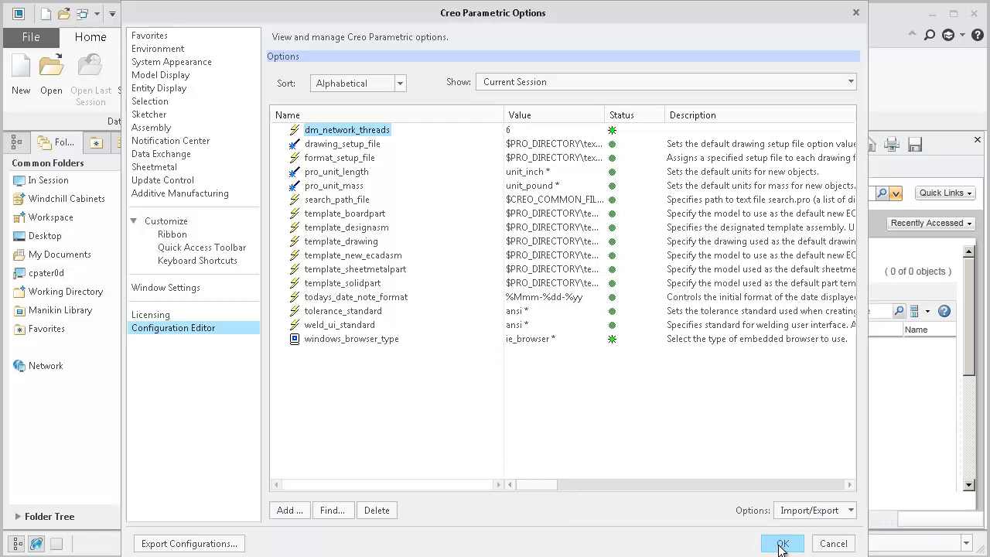
click(360, 340)
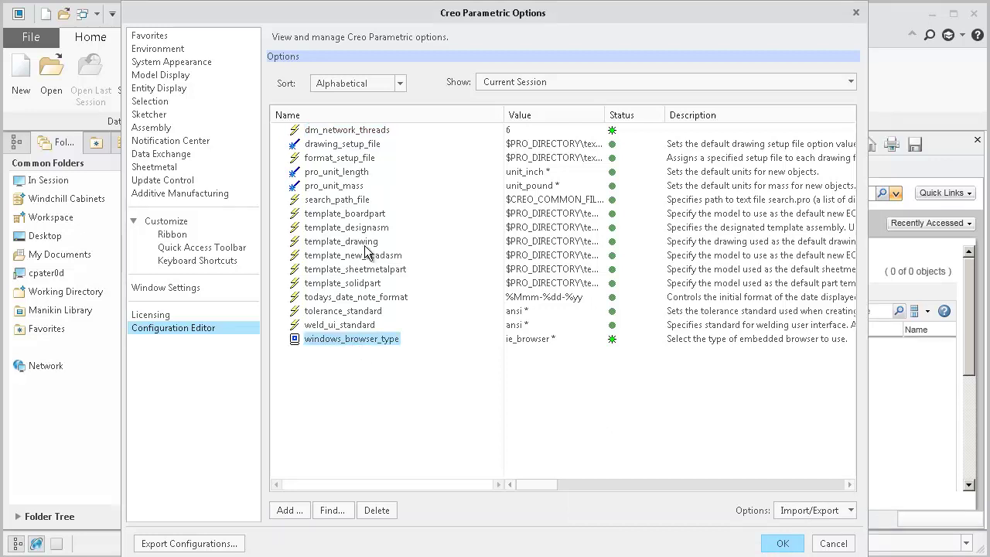
click(358, 131)
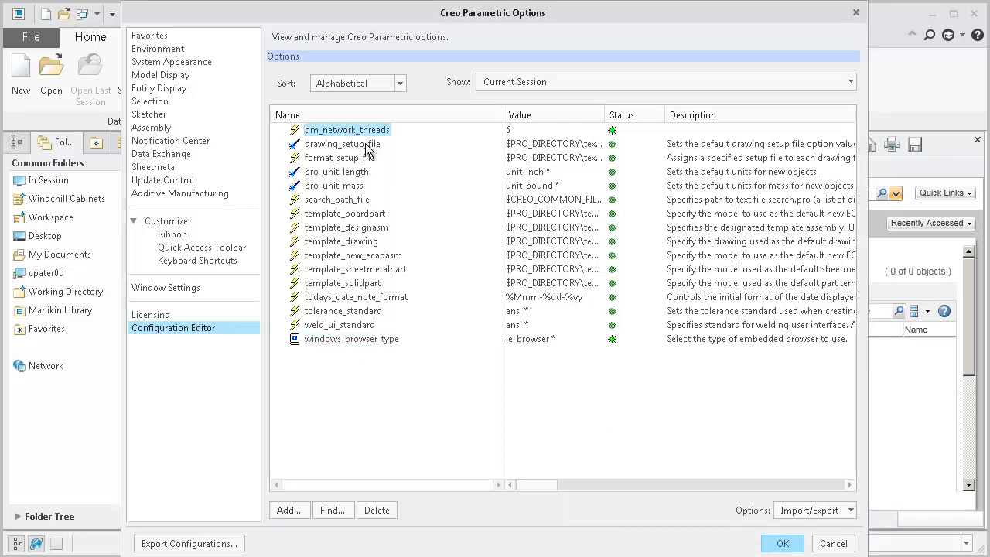
click(780, 543)
click(733, 542)
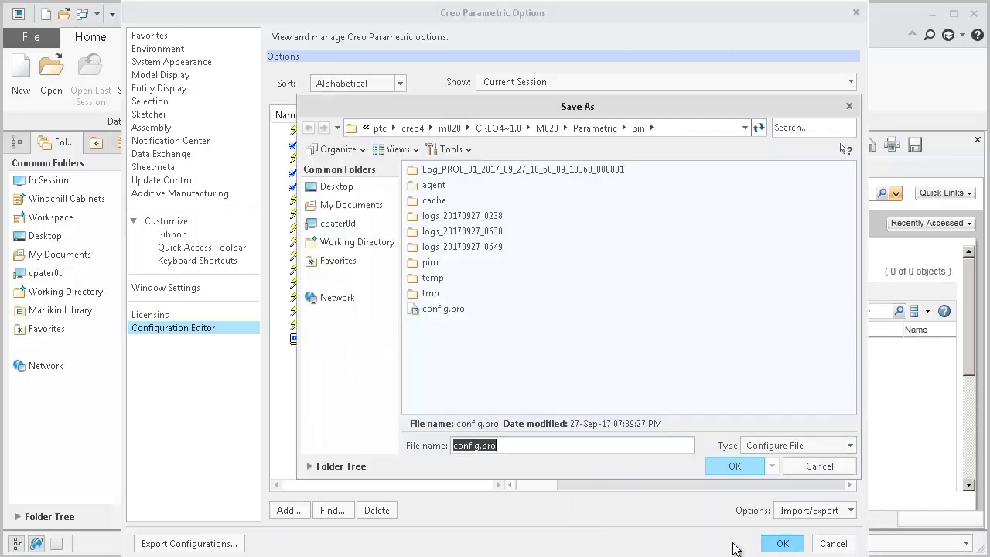
click(739, 468)
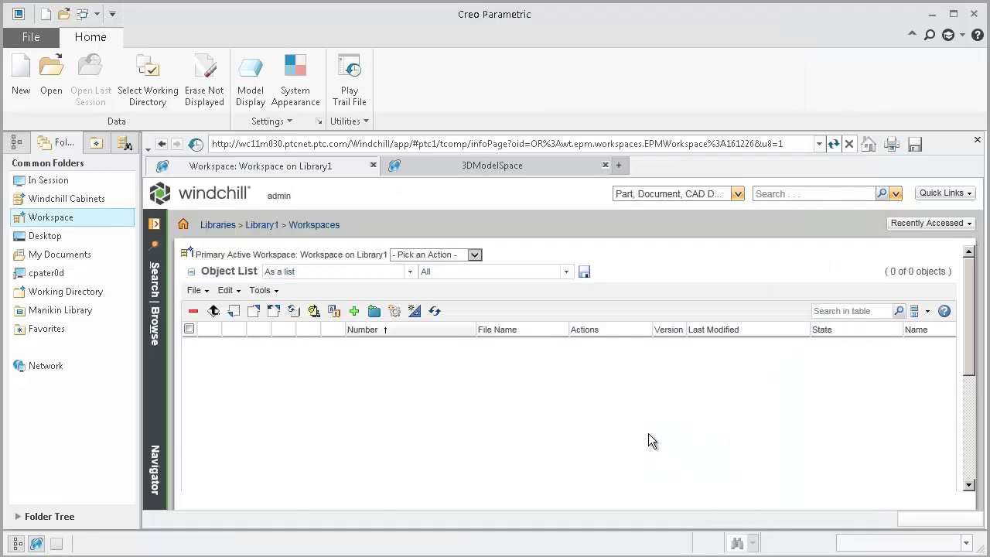
click(29, 34)
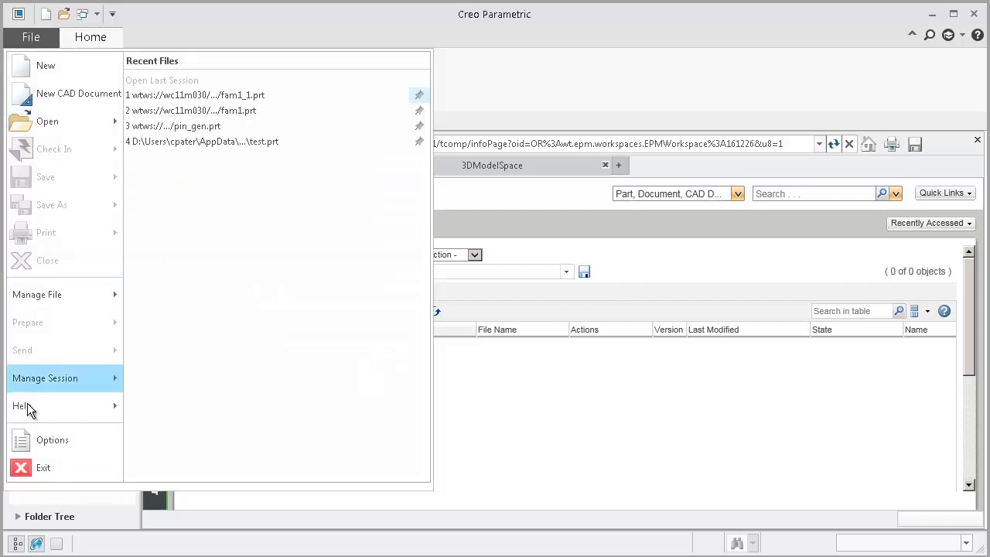
click(45, 440)
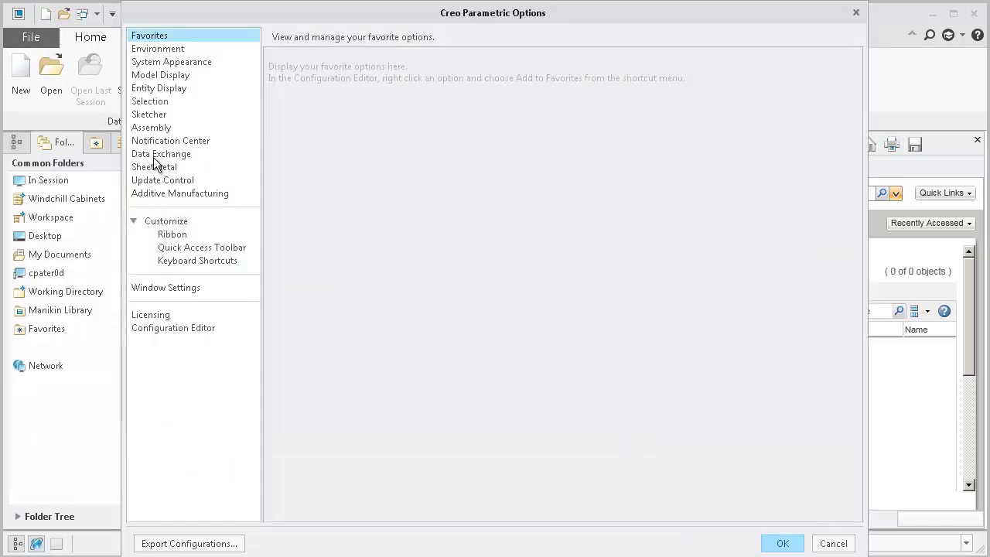
click(170, 143)
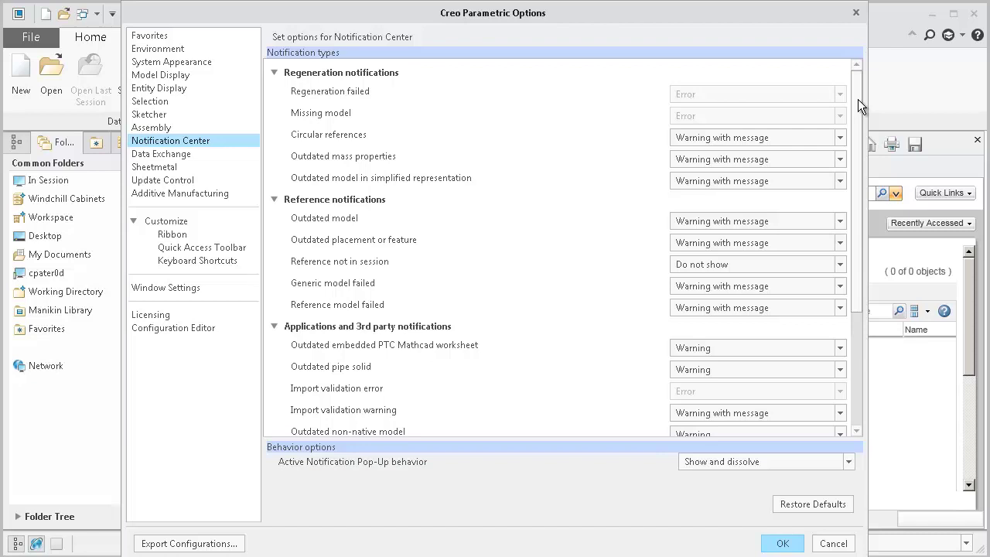
drag(857, 99, 880, 238)
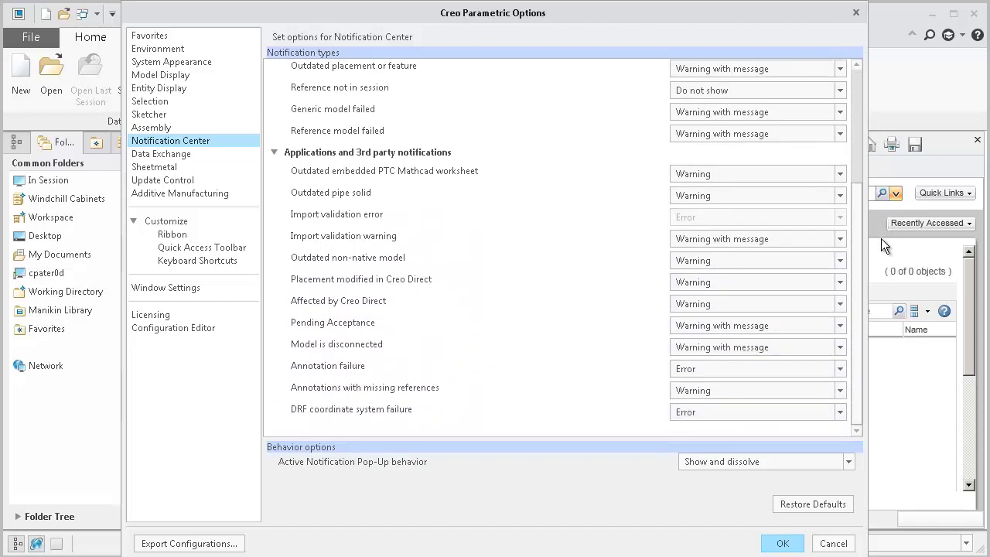
click(784, 543)
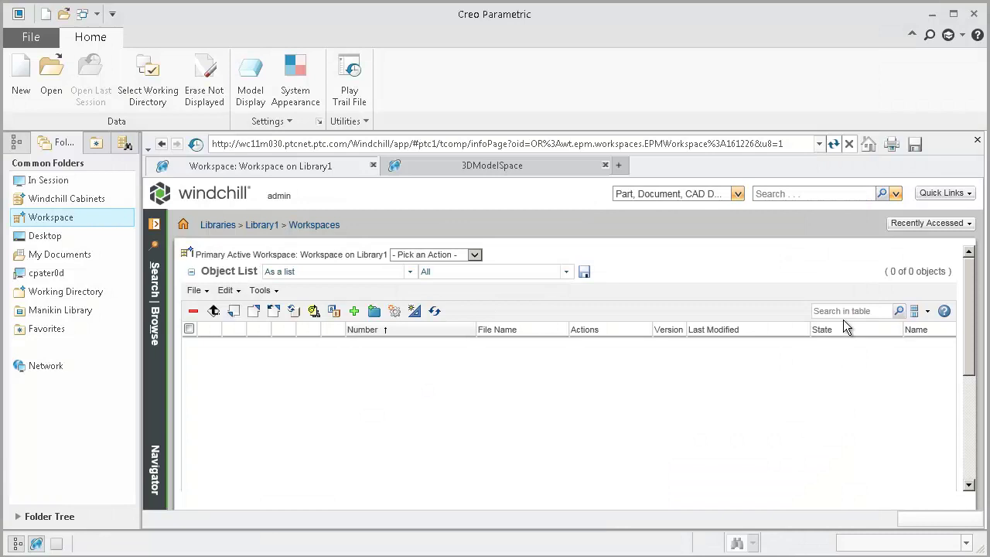
Return to the CS23960 article and highlight the heading about adding registry entries
key(alt+Tab)
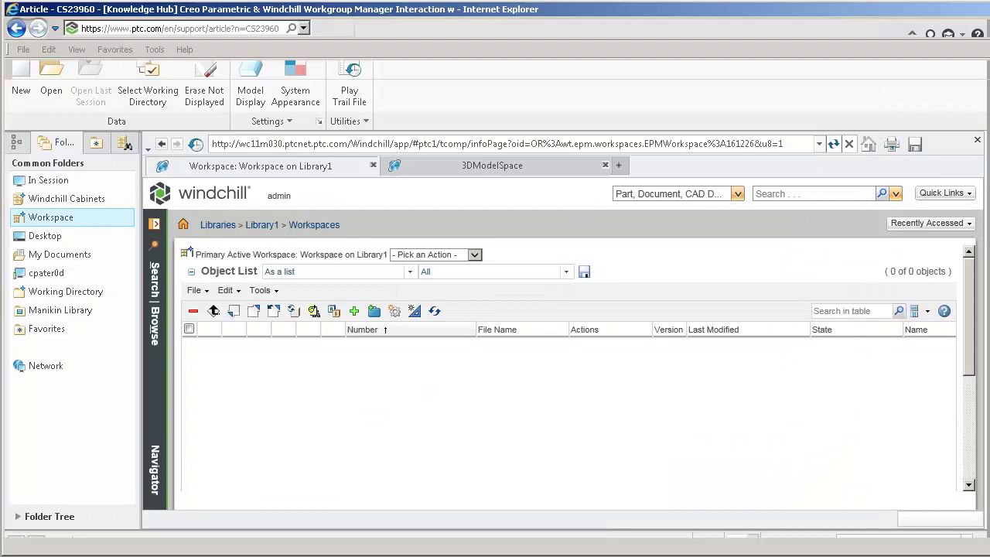
scroll(421, 464, down, 3)
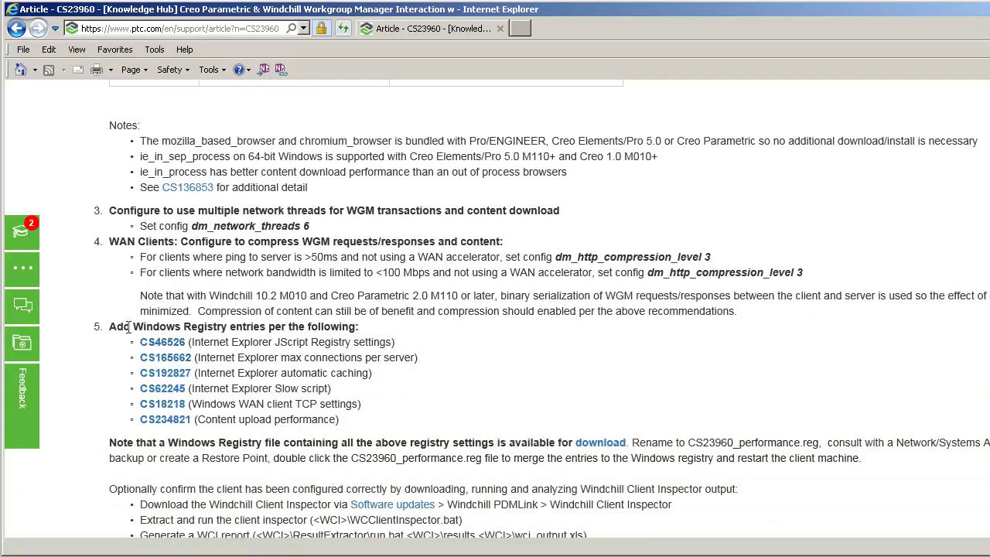
drag(111, 327, 358, 328)
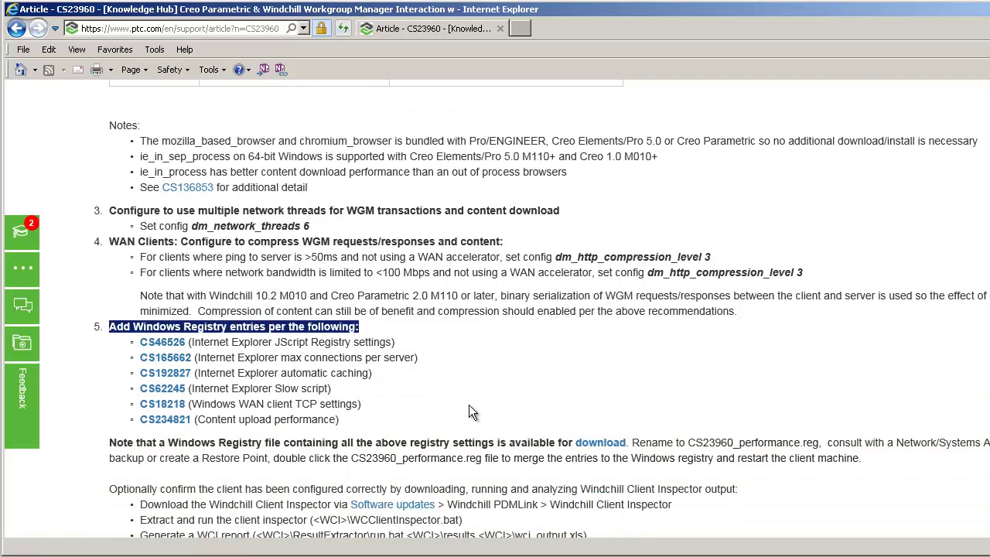
scroll(520, 406, down, 3)
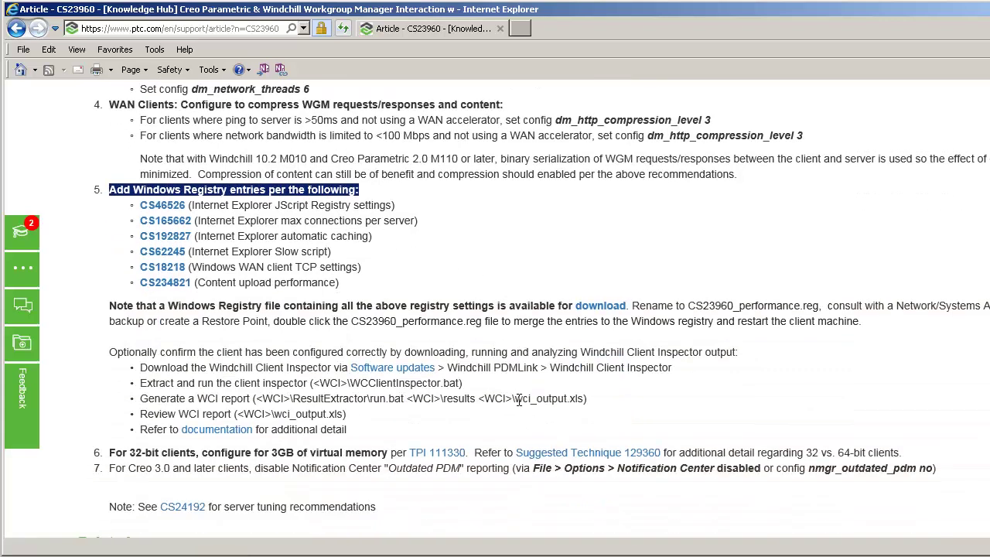
Save the registry file link to the Desktop, replacing the existing 01183113_SlUS.reg
right_click(610, 314)
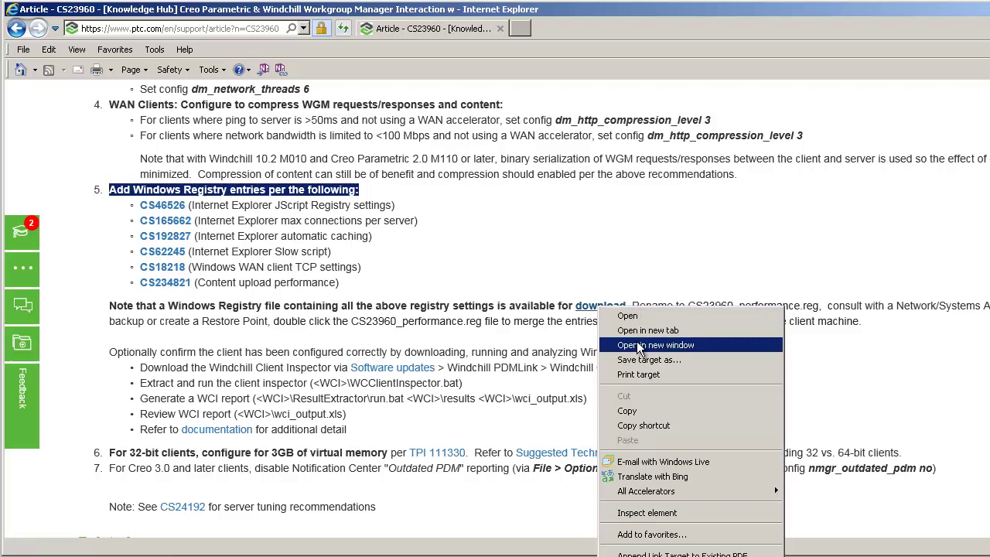
click(643, 361)
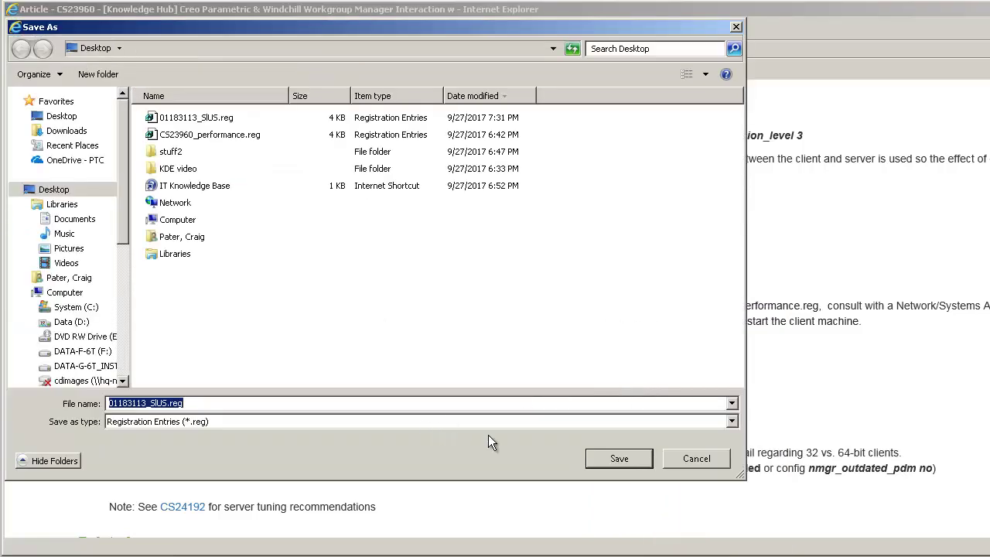
click(619, 458)
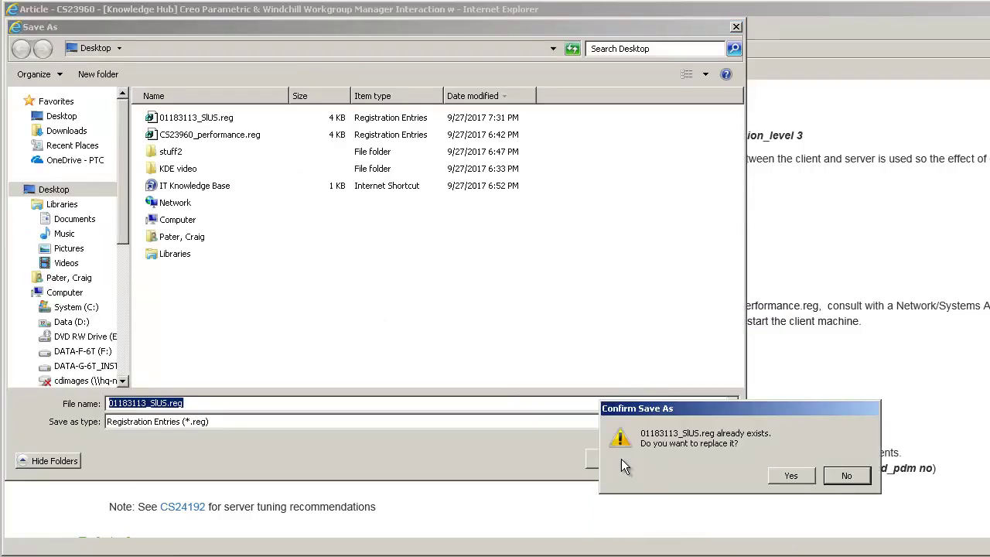
click(793, 475)
click(909, 542)
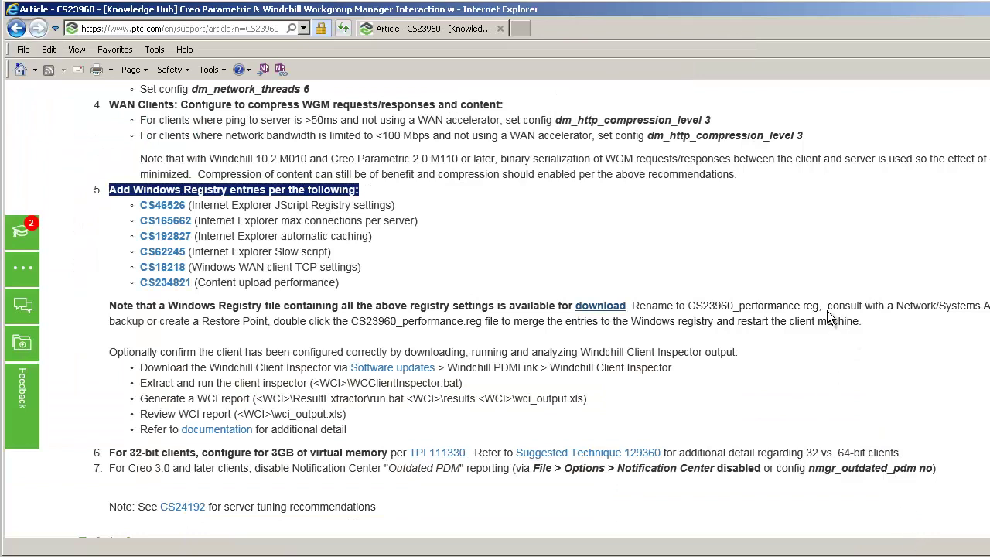
Highlight the advice on network administrators, creating a Restore Point, and the CS23960_performance.reg name
drag(826, 307, 986, 308)
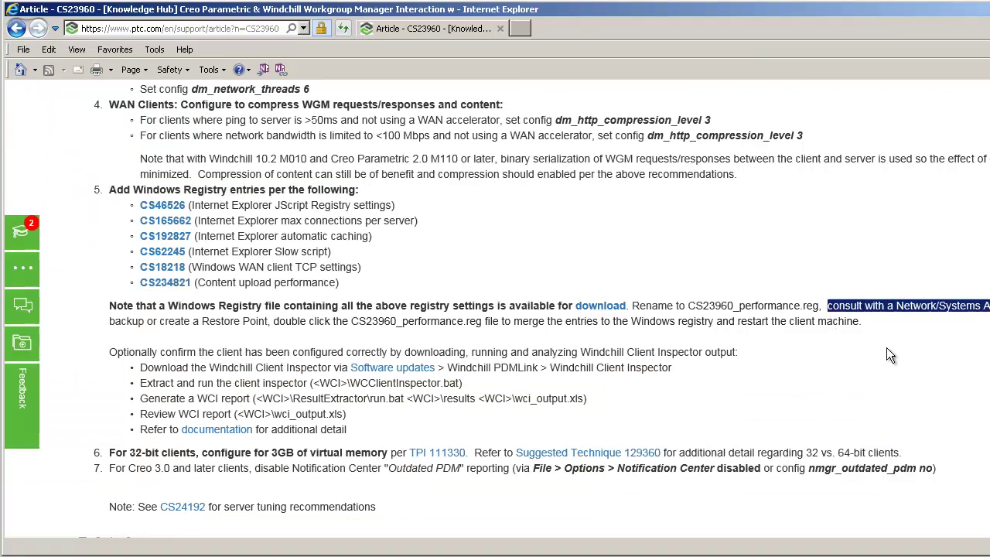
click(111, 321)
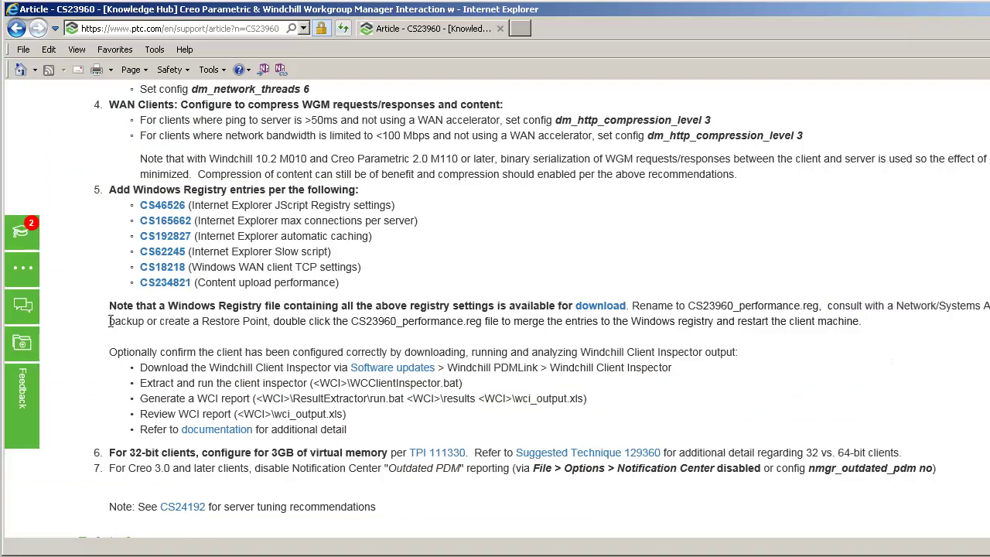
drag(110, 321, 269, 330)
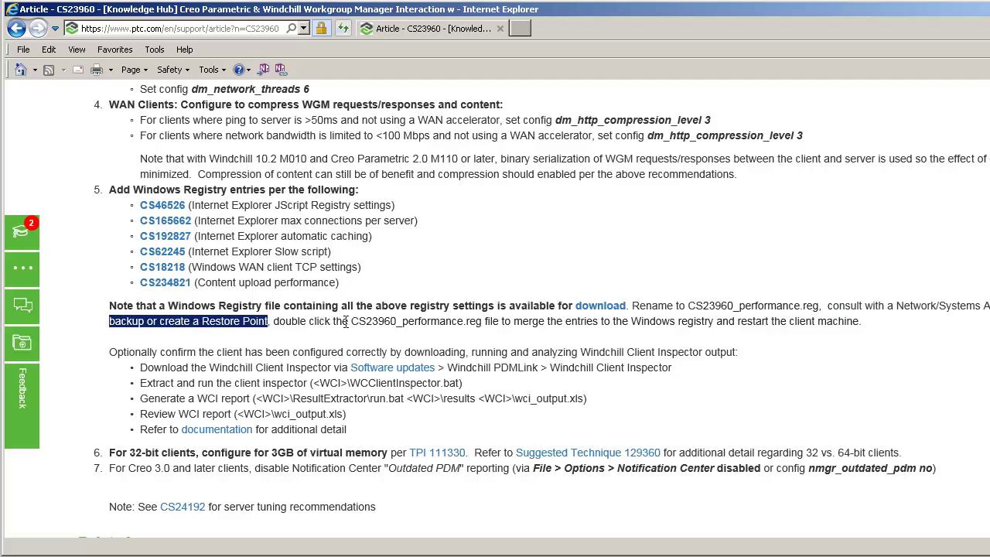
drag(352, 320, 483, 322)
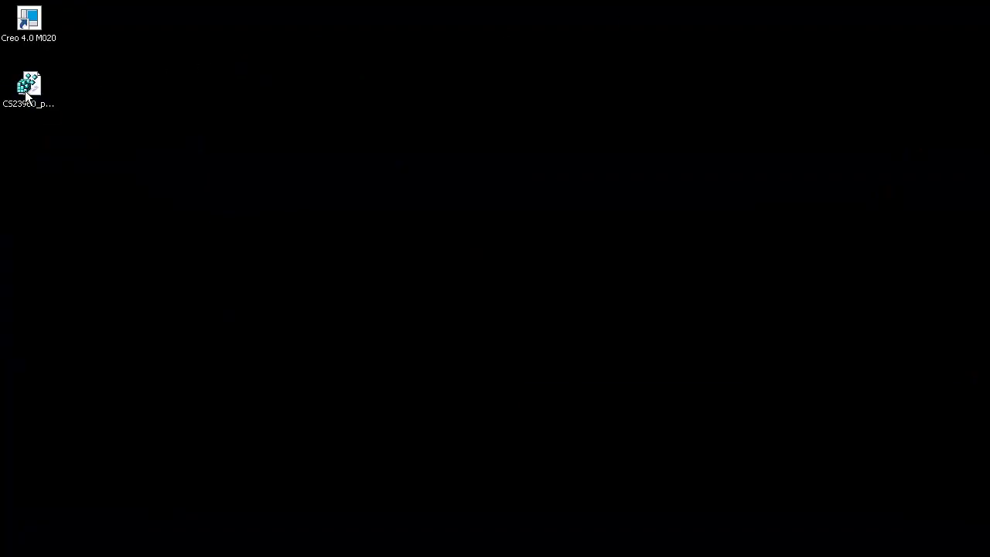
Merge CS23960_performance.reg from the desktop into the registry, confirming the warning and success message
double_click(27, 93)
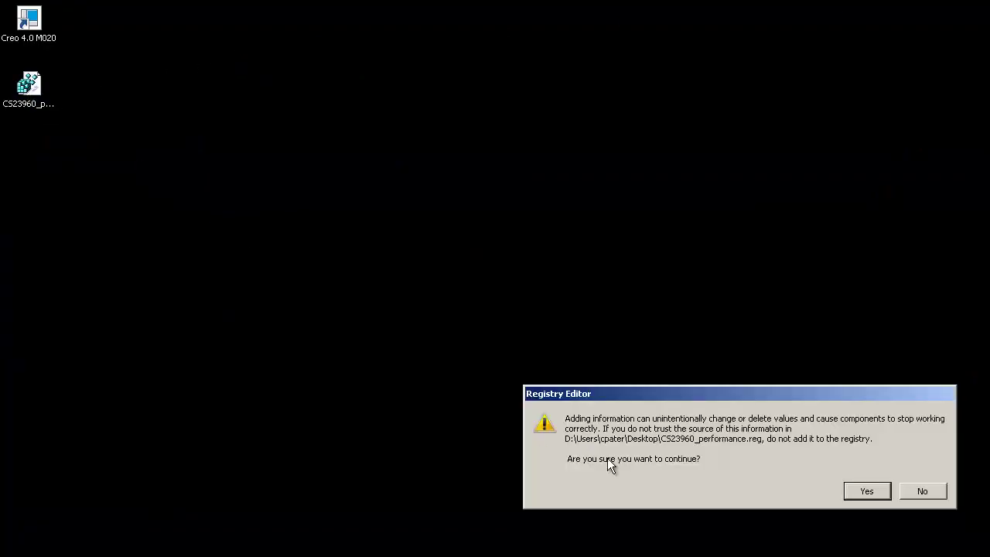
drag(673, 398, 571, 269)
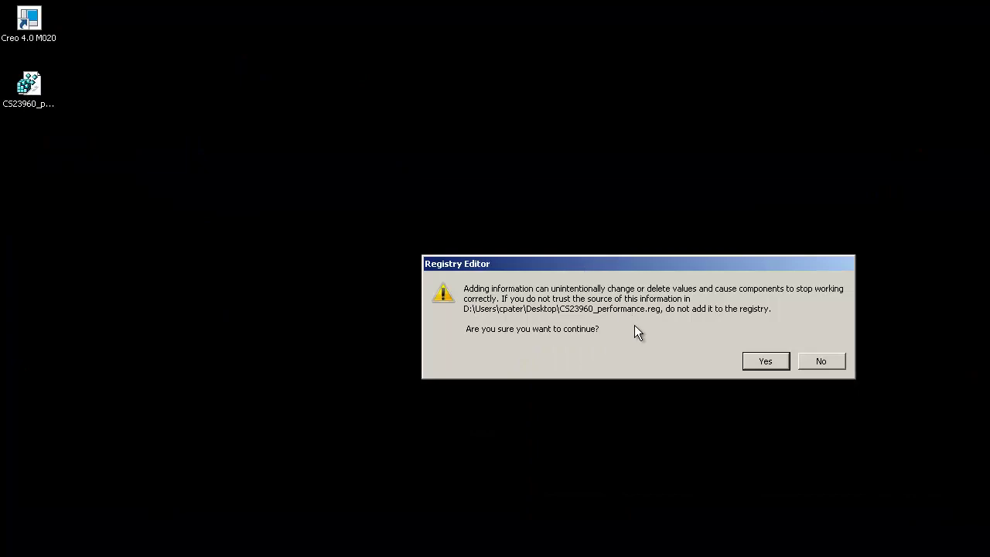
click(765, 362)
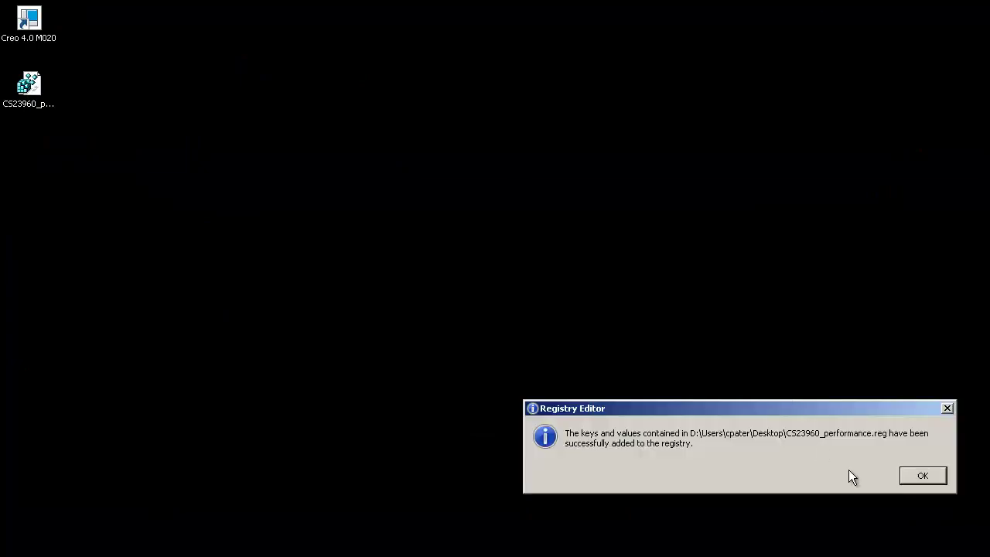
click(918, 478)
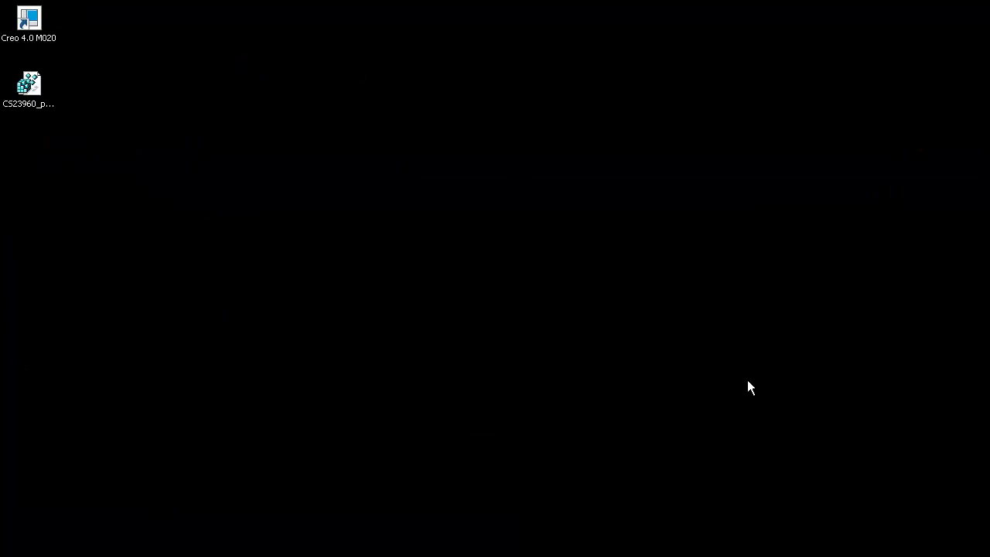